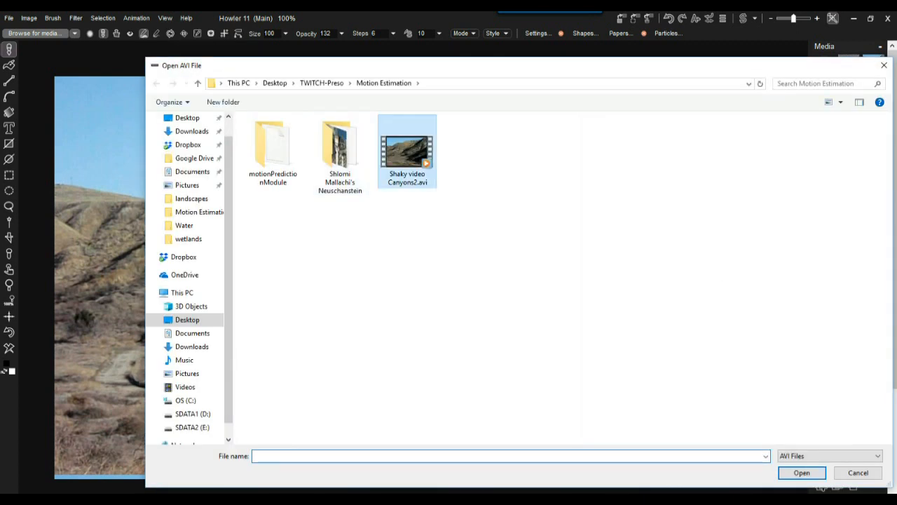
Open Shaky video Canyons2.avi via Open AVI after previewing it twice.
left_click(407, 152)
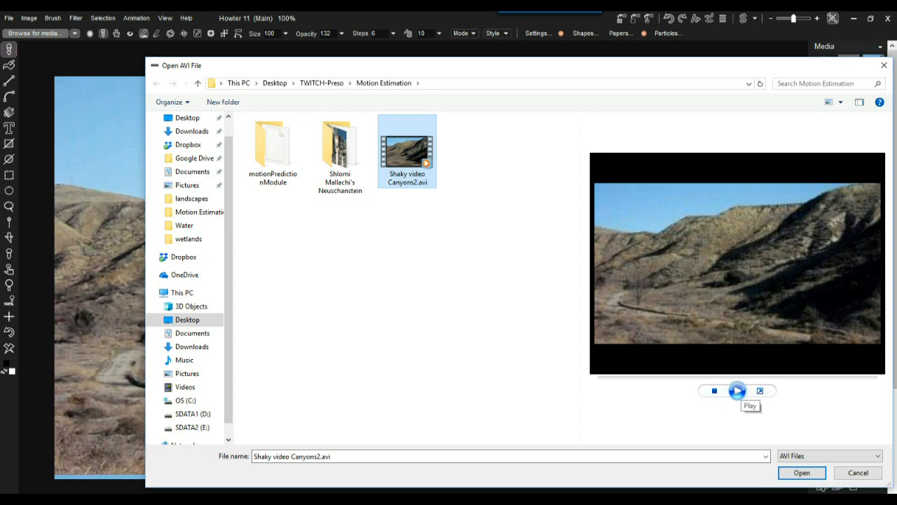
left_click(736, 390)
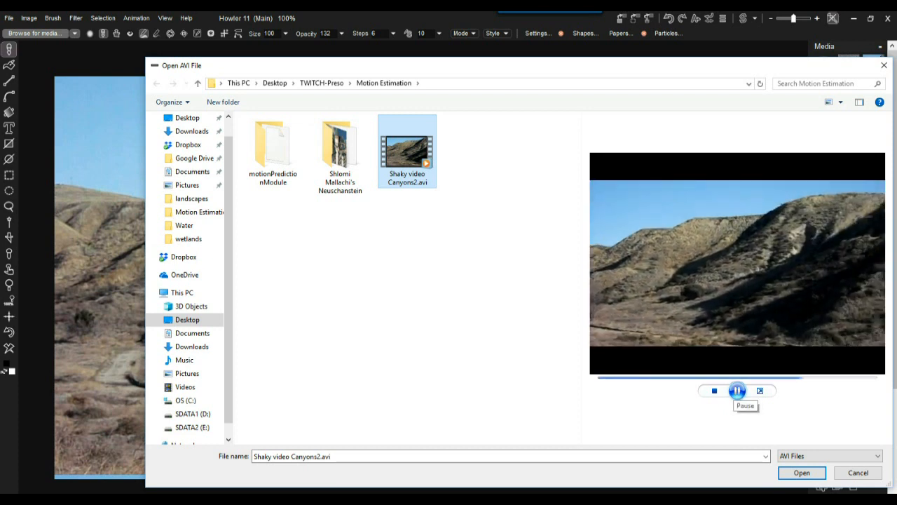
left_click(736, 390)
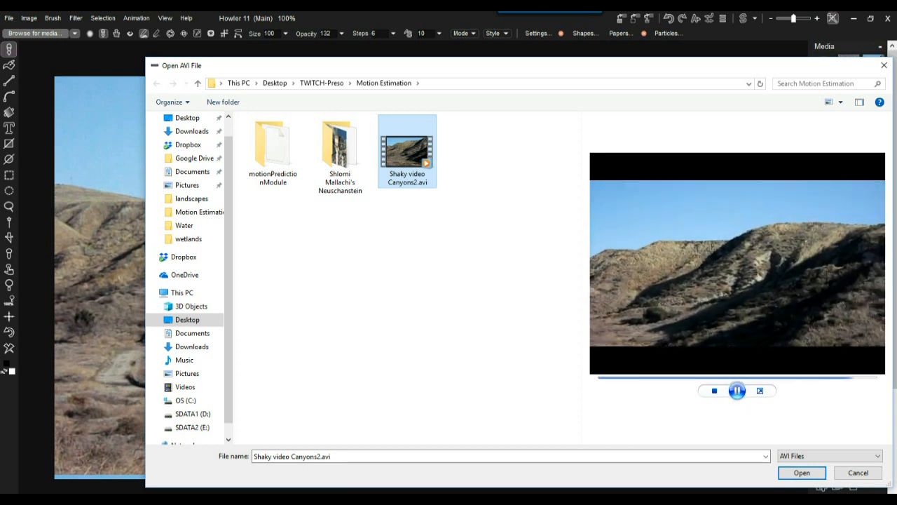
left_click(801, 473)
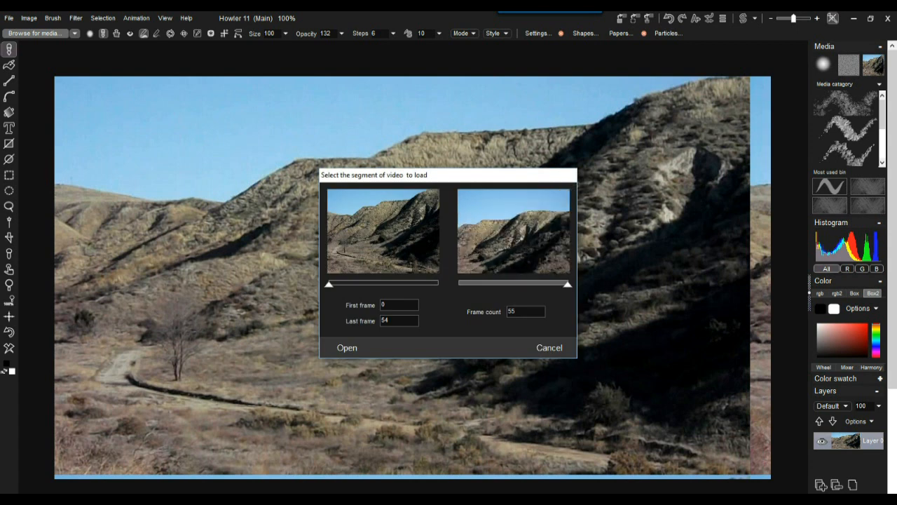
Load the canyon clip as frames 0 through 54 and play the animation.
mouse_move(568, 283)
left_mouse_down()
mouse_move(495, 284)
mouse_move(568, 283)
left_mouse_up()
mouse_move(329, 284)
left_mouse_down()
mouse_move(414, 284)
mouse_move(328, 284)
left_mouse_up()
left_click(347, 347)
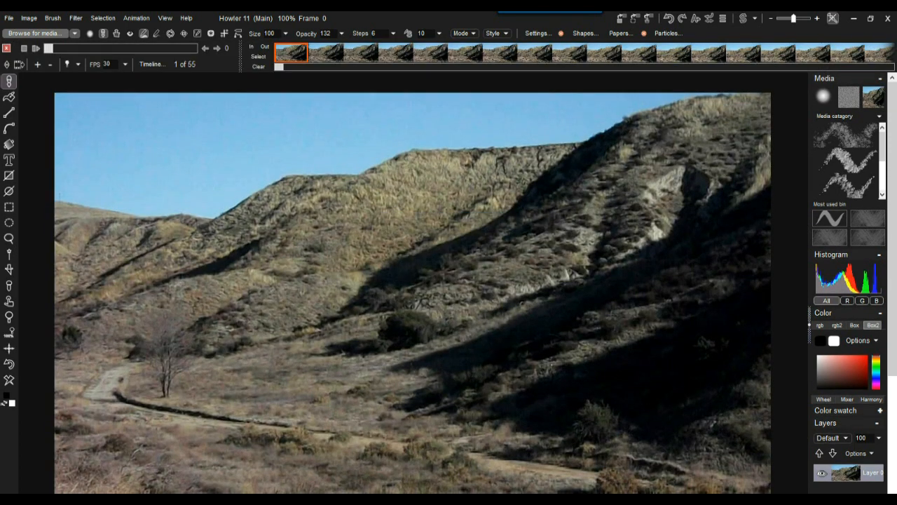
left_click(36, 48)
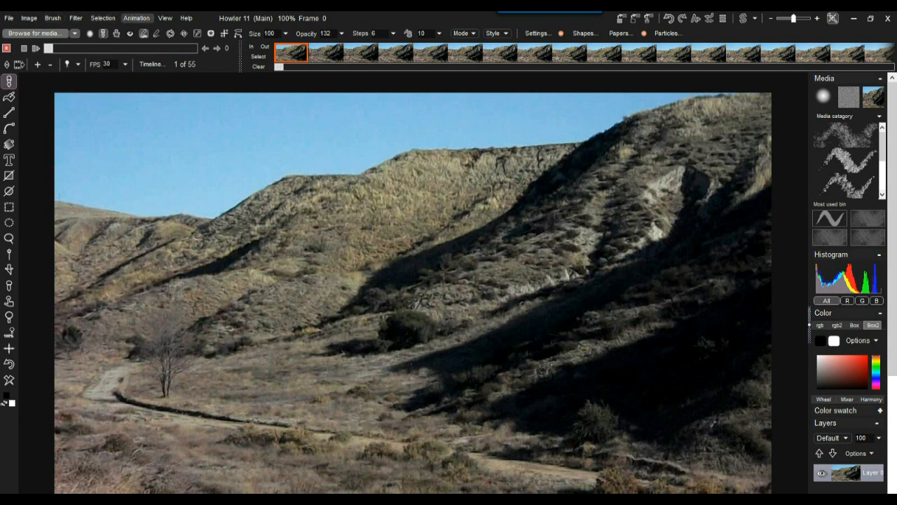
Show the Store animation submenu in the Animation menu.
left_click(136, 18)
mouse_move(186, 63)
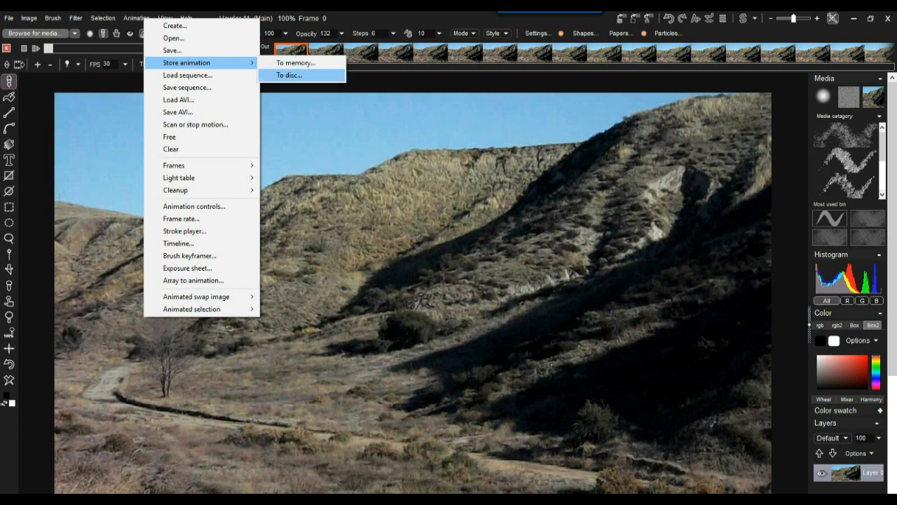
Store the canyon animation to disc as a backup and move its DWA window aside.
left_click(288, 75)
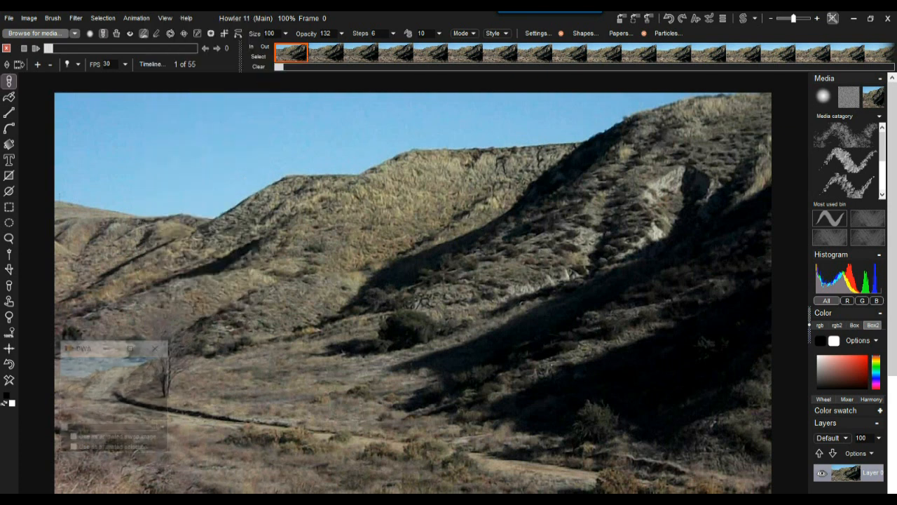
left_click_drag(83, 347, 56, 364)
left_click(73, 17)
mouse_move(112, 88)
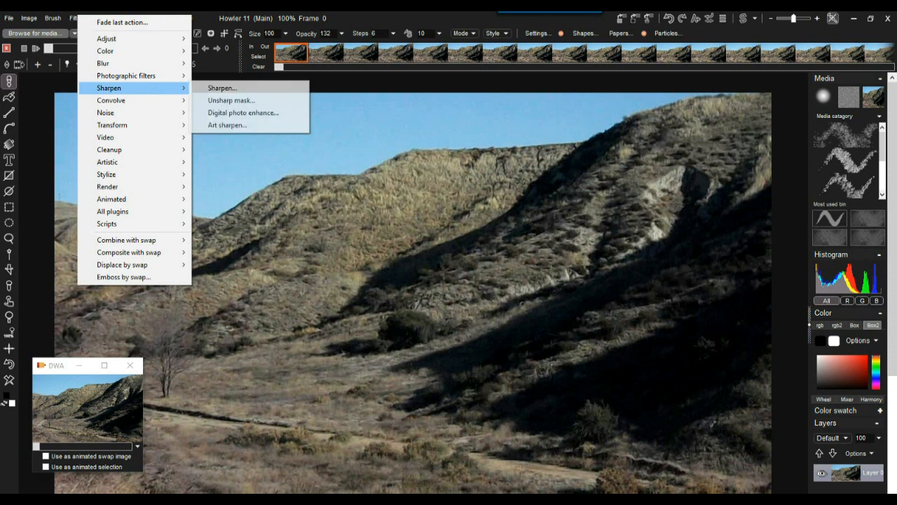
mouse_move(112, 187)
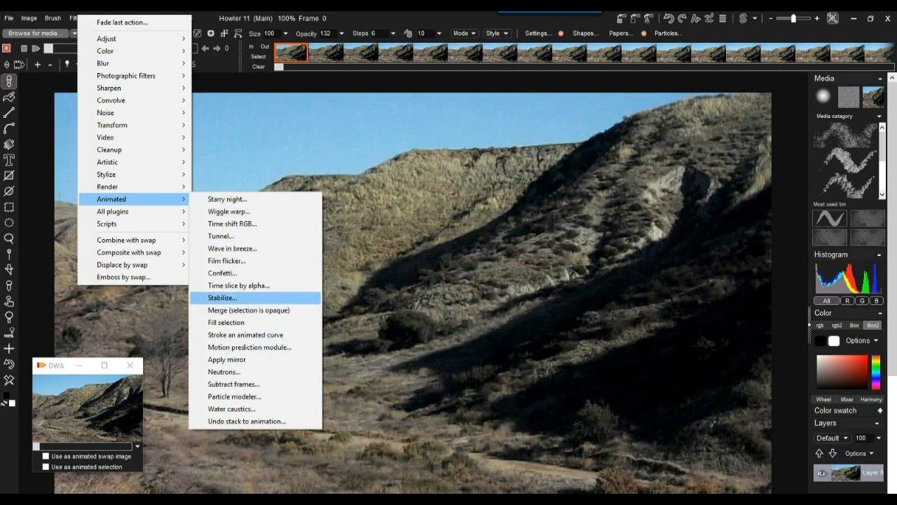
Open Stabilize with Dry run checked and start selecting a track point, zoomed in.
left_click(222, 297)
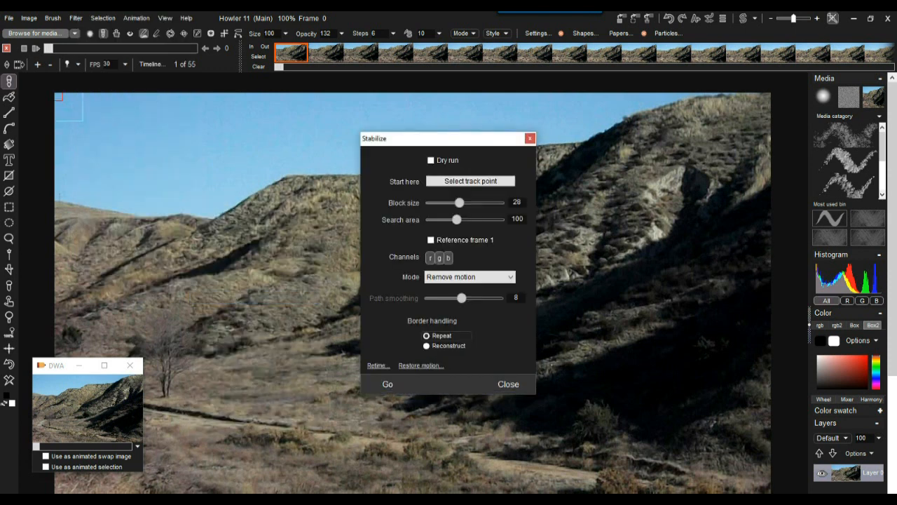
left_click_drag(420, 138, 156, 117)
left_click(164, 140)
left_click_drag(168, 118, 244, 226)
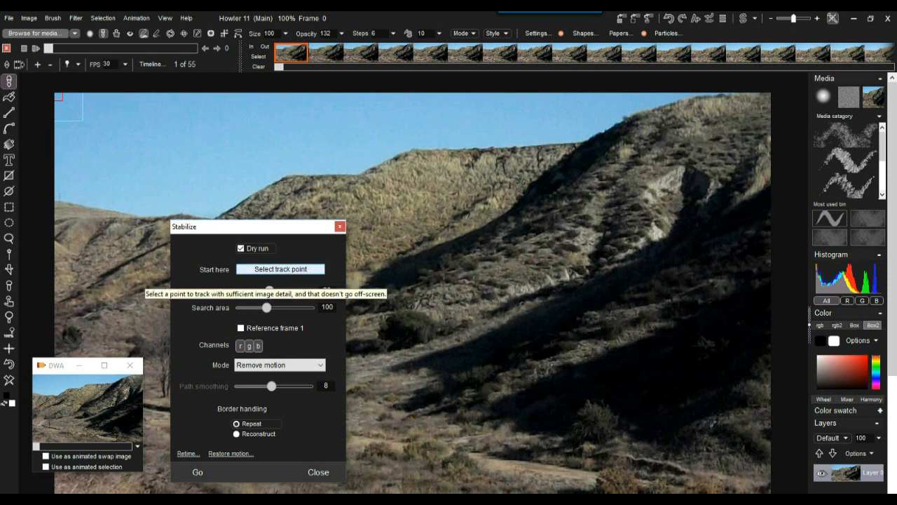
left_click(280, 269)
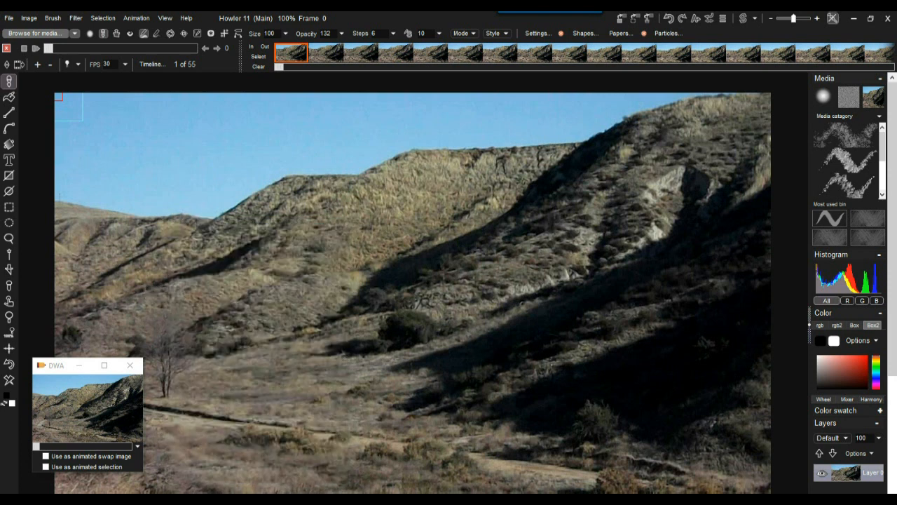
scroll(414, 293, "up", 5)
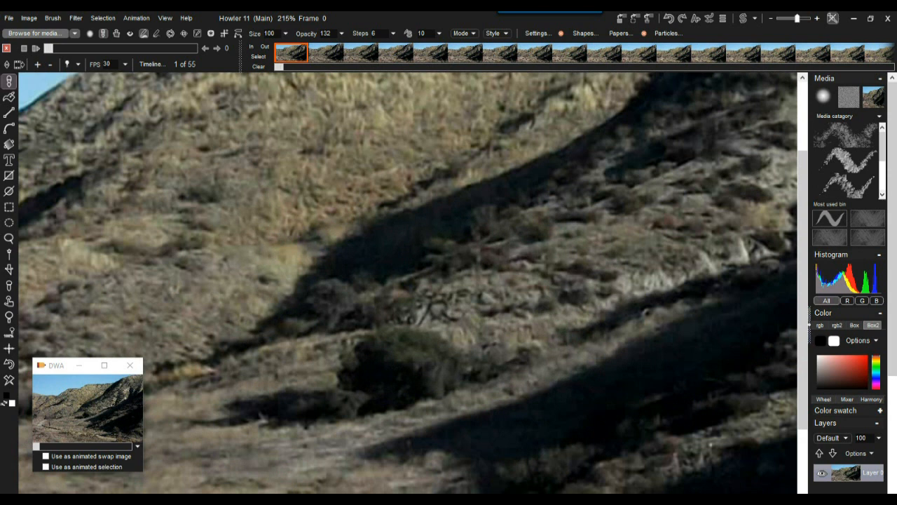
Track the rocky patch above the bush with block size 49 and search area 260.
left_click(429, 305)
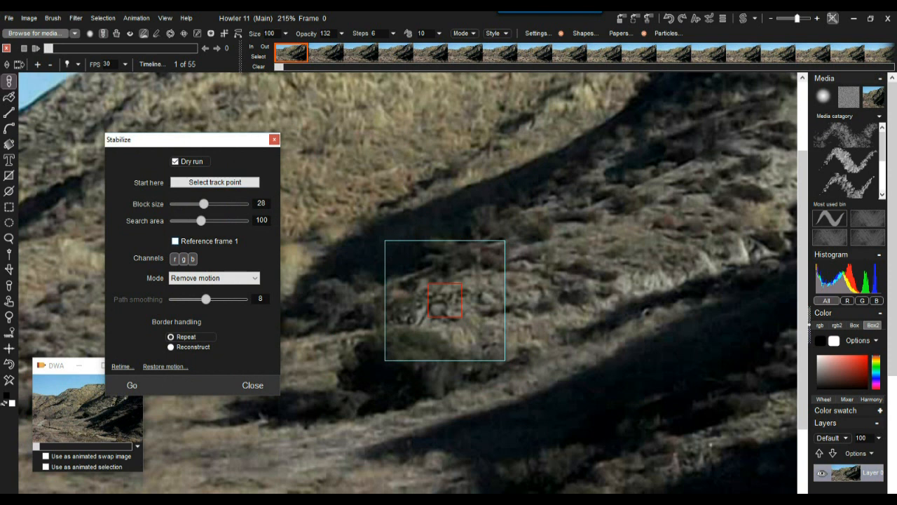
left_click_drag(203, 203, 244, 220)
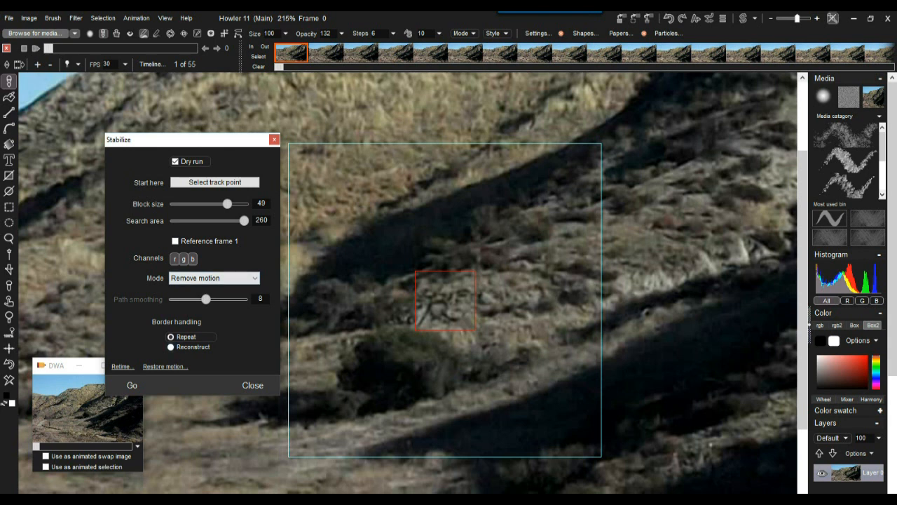
left_click(215, 278)
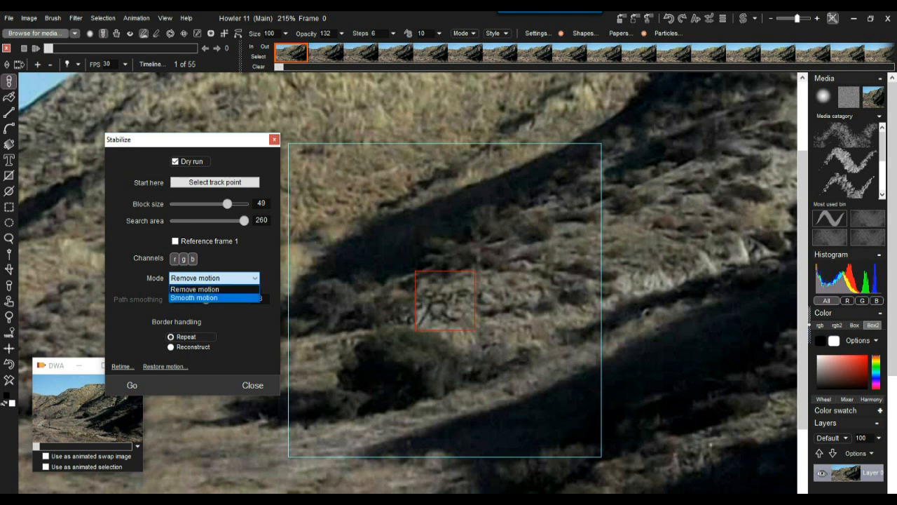
left_click(205, 290)
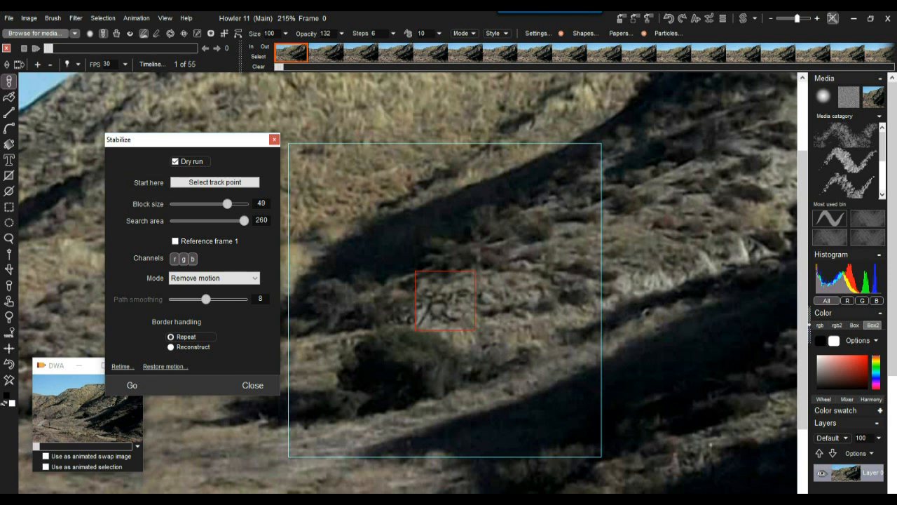
left_click(190, 347)
left_click_drag(190, 140, 182, 138)
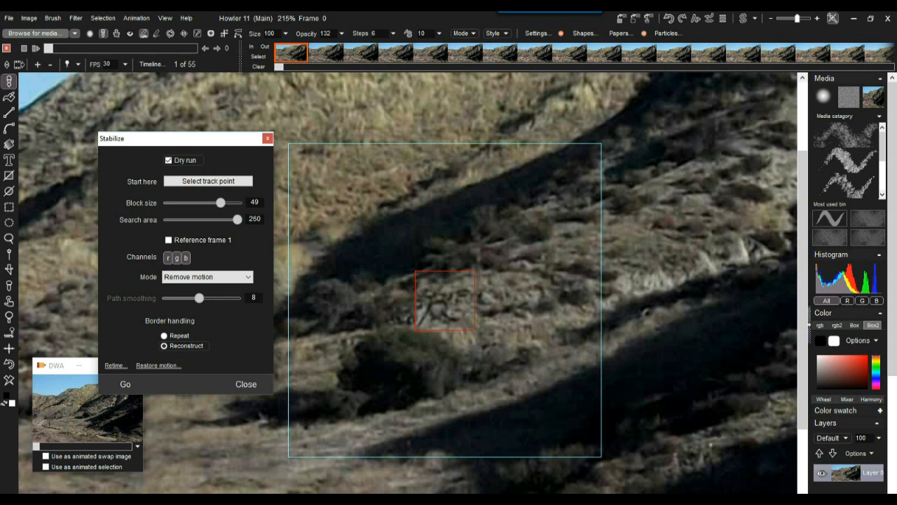
left_click(164, 336)
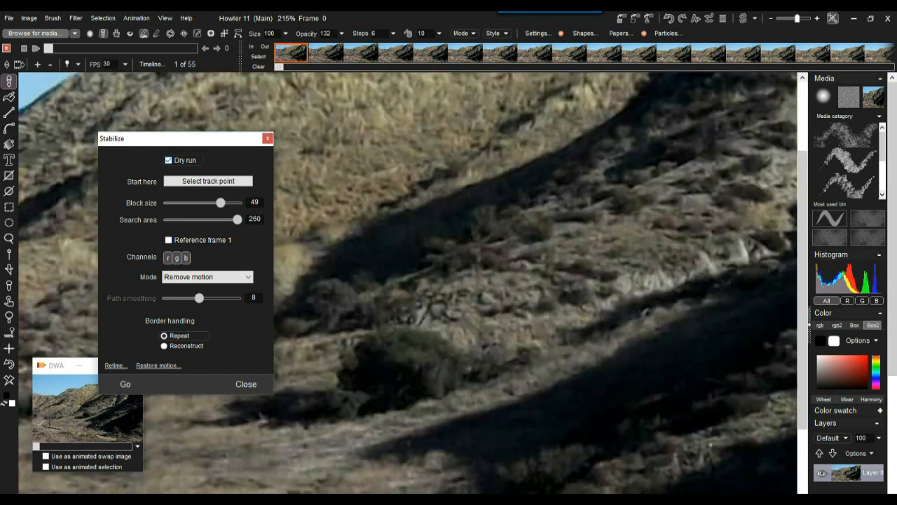
Uncheck Dry run and run Stabilize for real on all 55 frames.
left_click(168, 160)
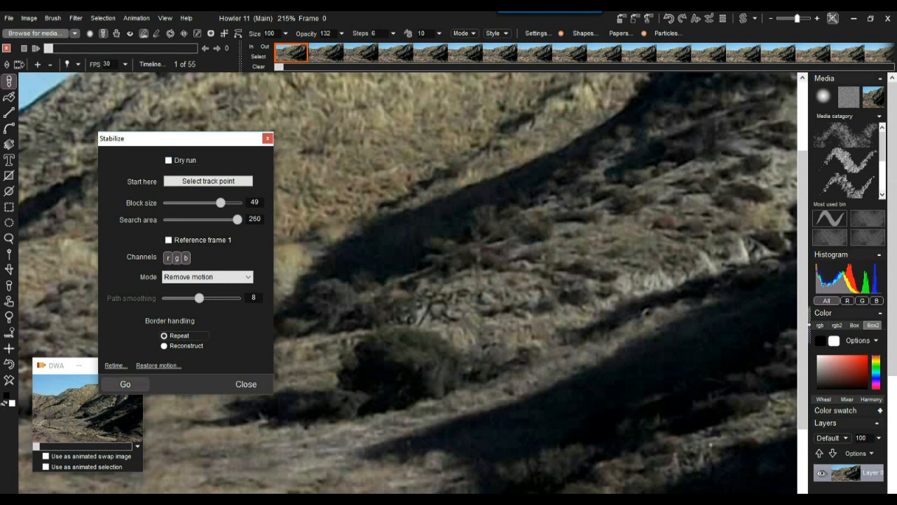
left_click(125, 383)
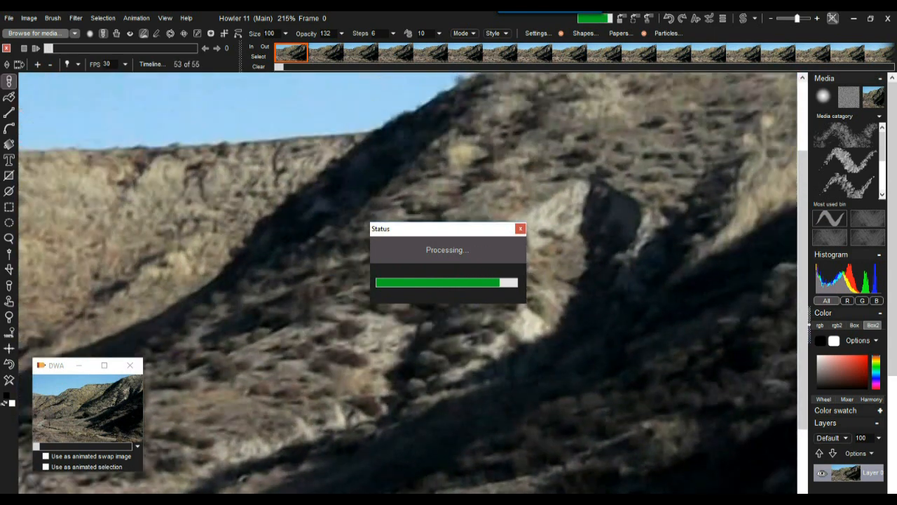
scroll(414, 283, "down", 10)
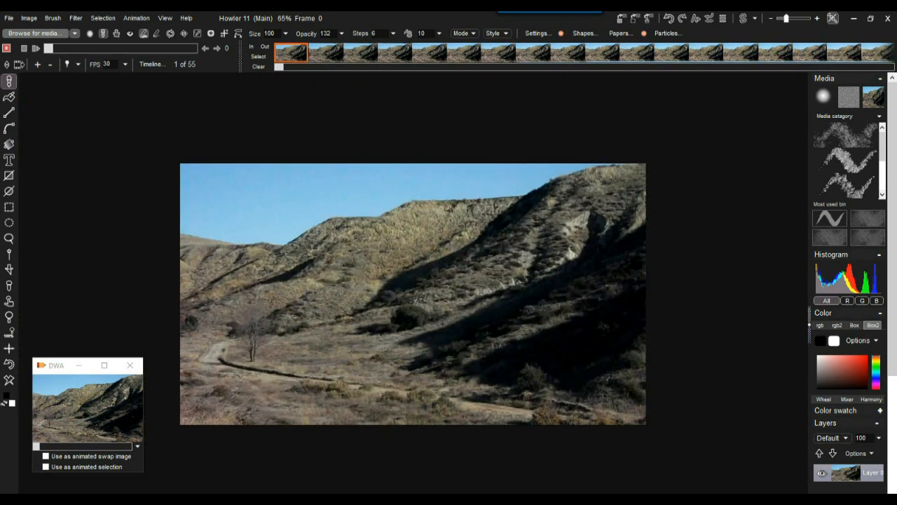
scroll(413, 284, "up", 1)
left_click(36, 49)
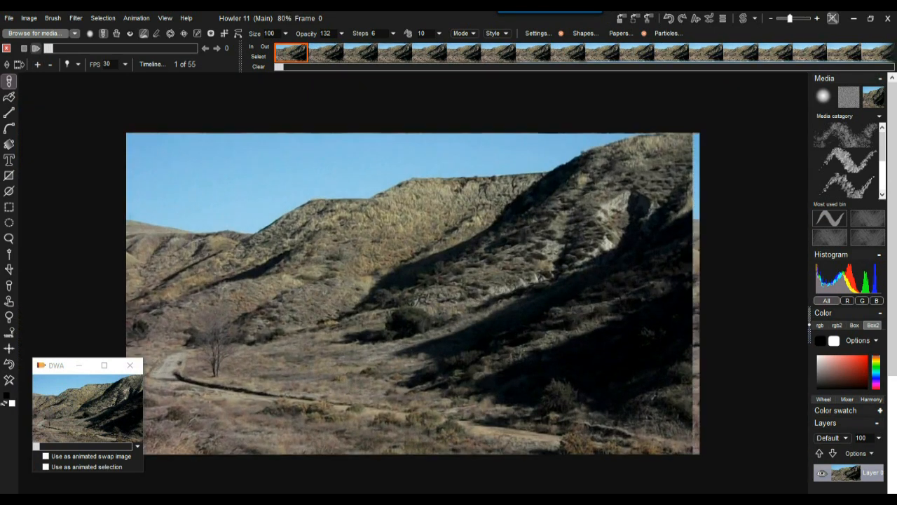
scroll(410, 291, "up", 3)
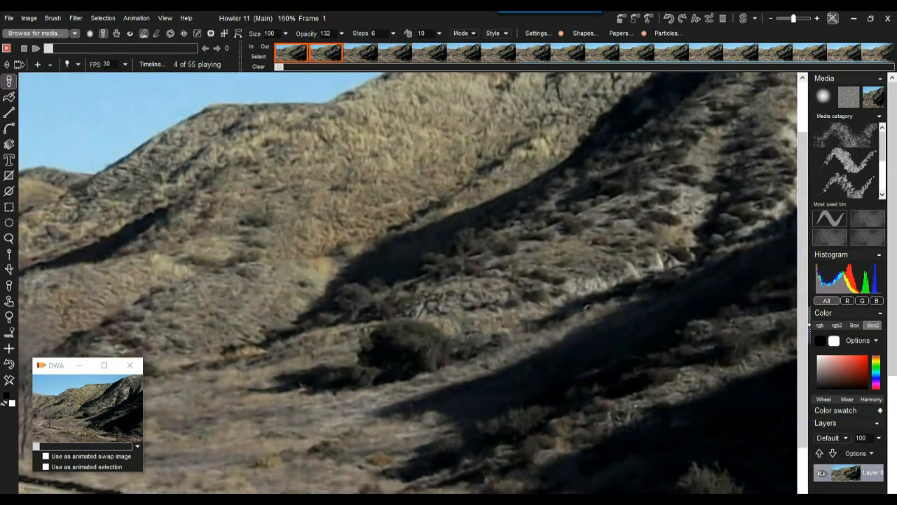
scroll(413, 294, "down", 5)
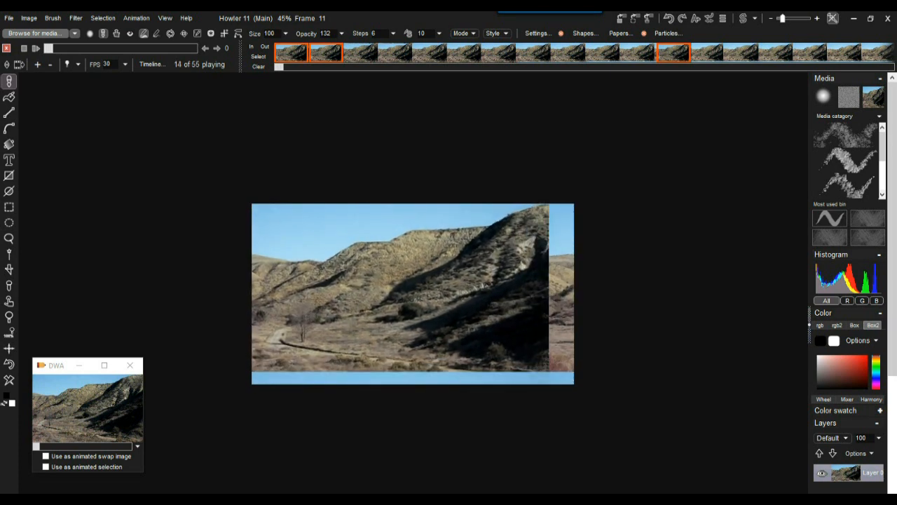
scroll(412, 293, "up", 3)
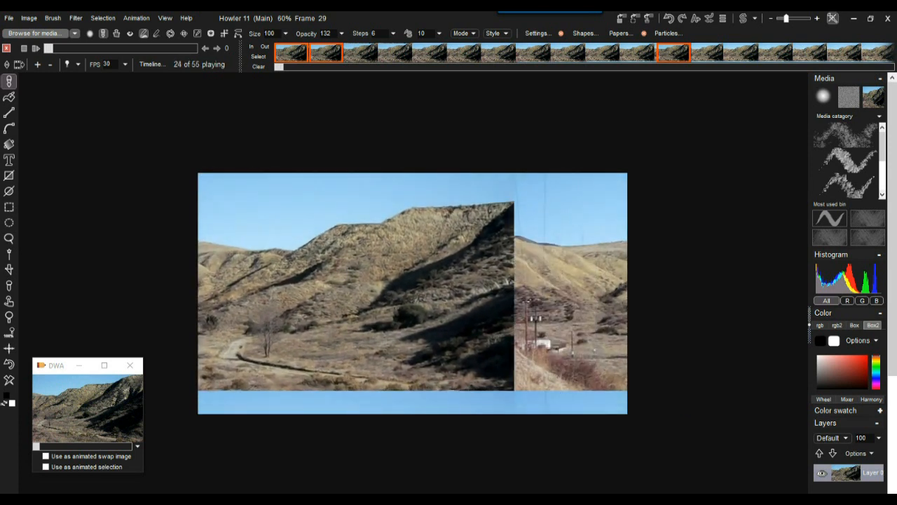
left_click(24, 48)
left_click_drag(164, 48, 48, 48)
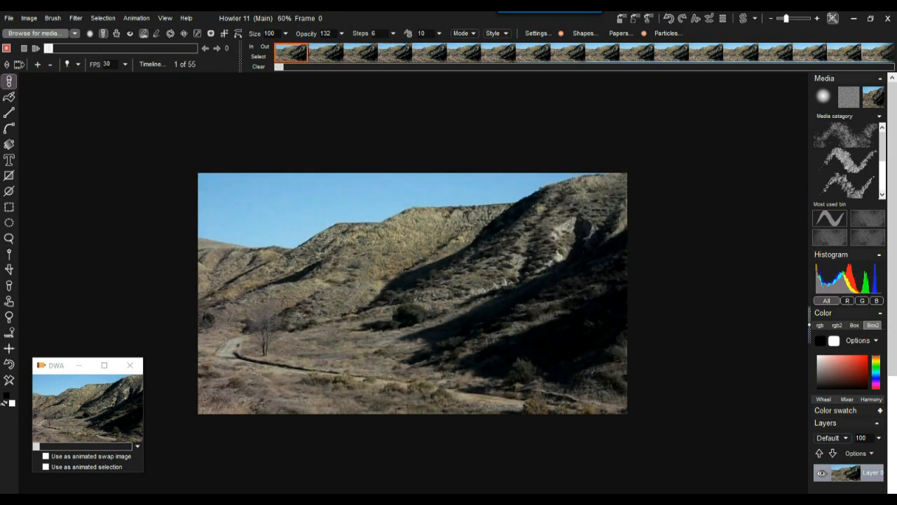
scroll(413, 293, "up", 8)
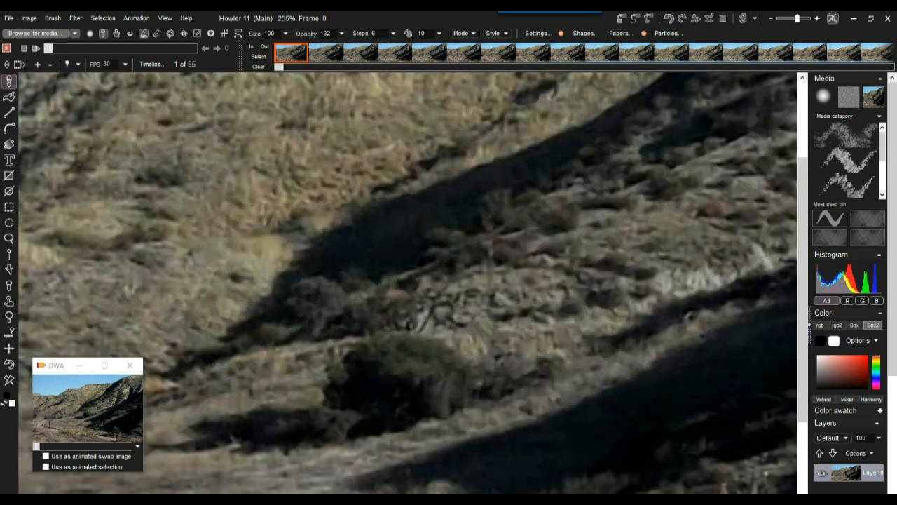
left_click(35, 48)
left_click_drag(48, 48, 67, 48)
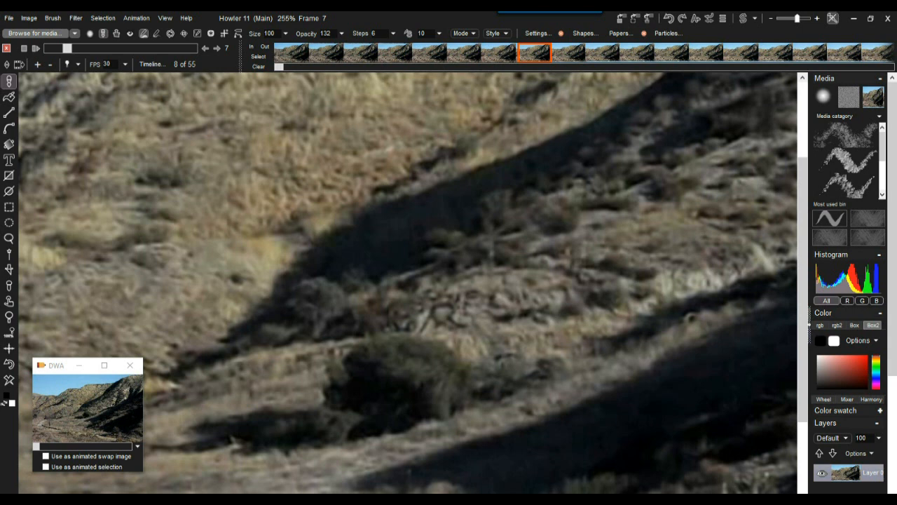
Draw an elliptical selection around the dark bush, then invert it.
left_click(9, 222)
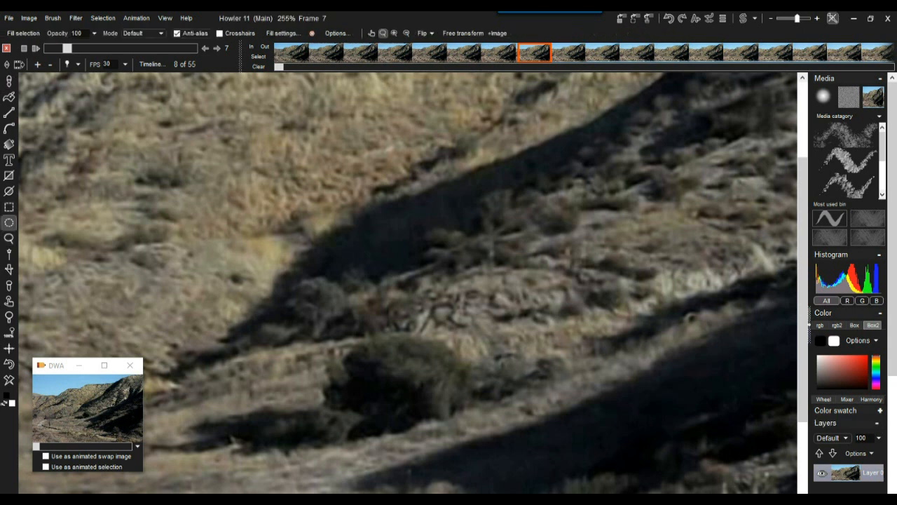
left_click_drag(505, 462, 495, 460)
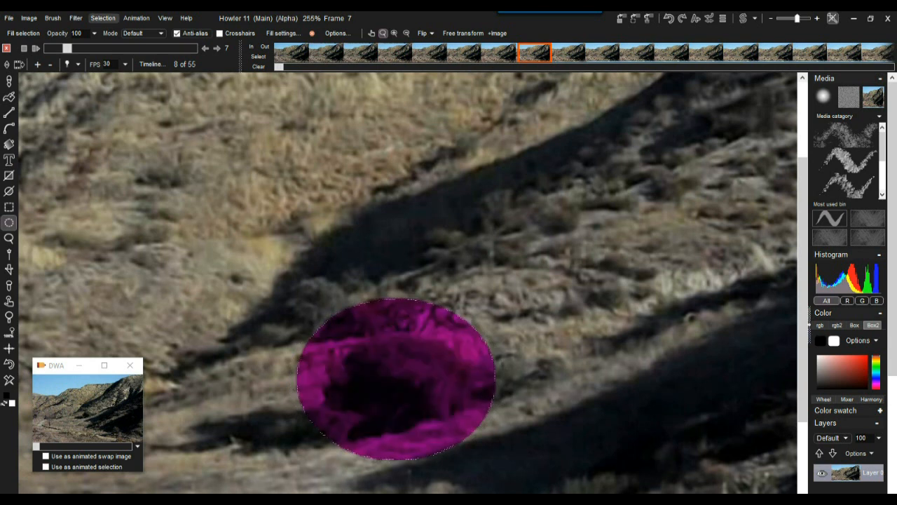
left_click(103, 18)
left_click(143, 87)
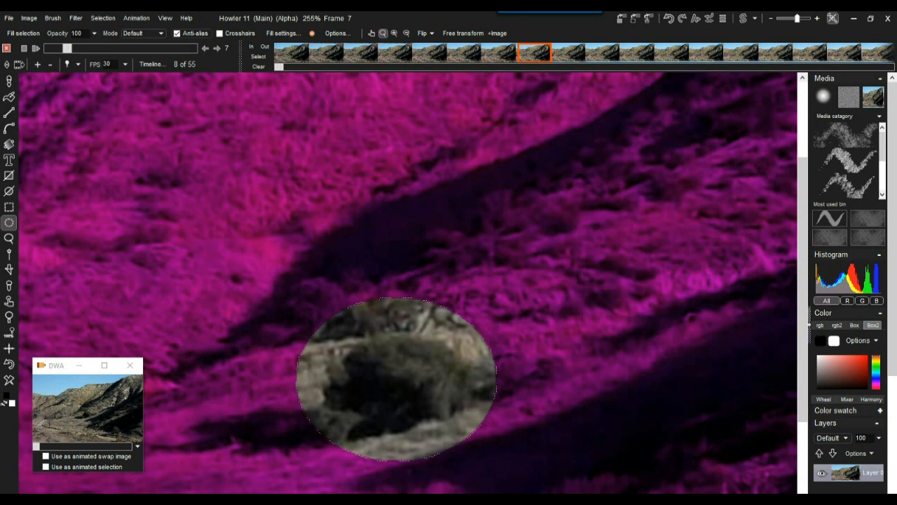
Feather the selection edge using Gaussian blur selection at level 57.
left_click(102, 18)
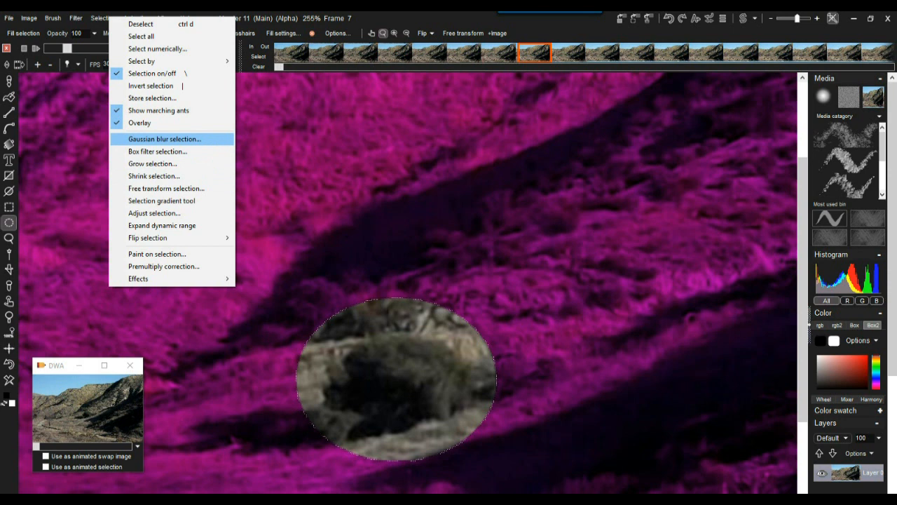
key("Return")
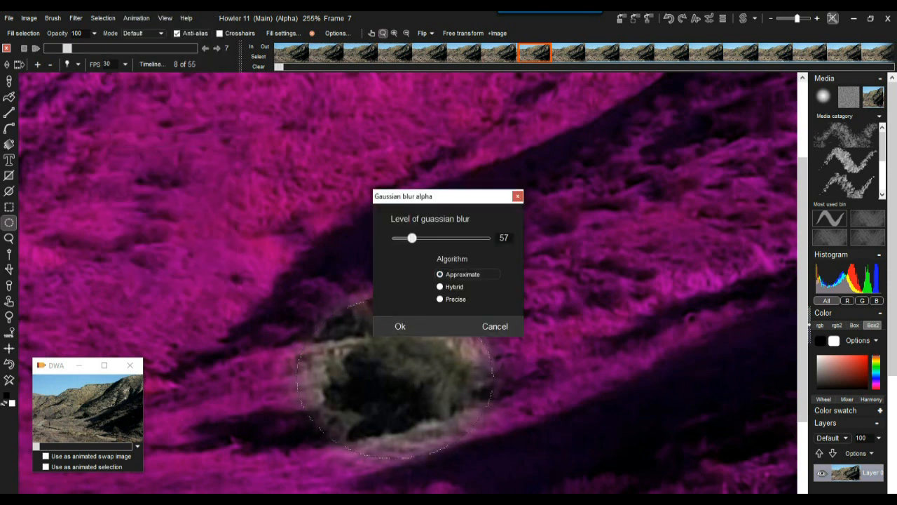
key("Return")
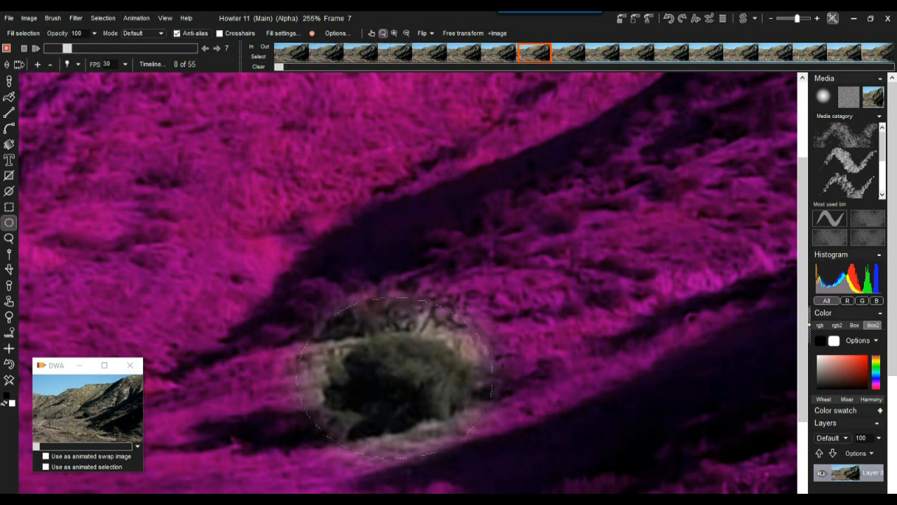
left_click(76, 18)
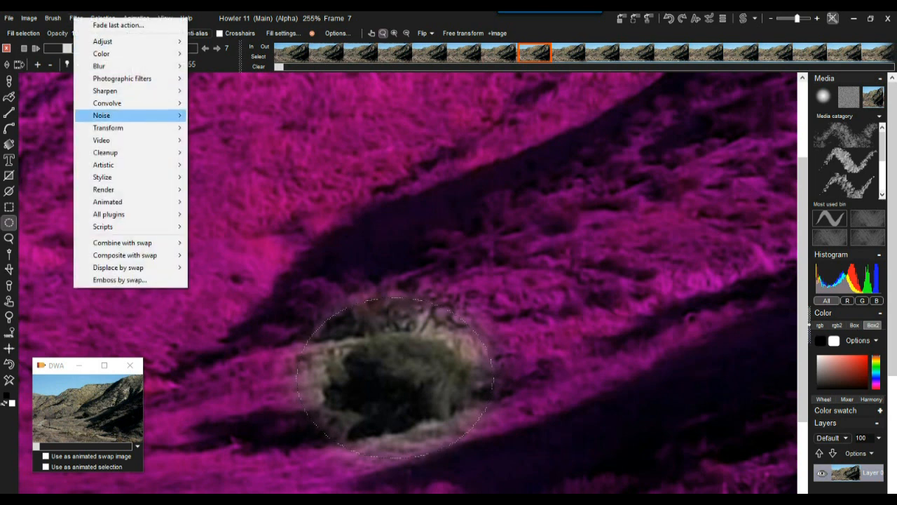
mouse_move(126, 66)
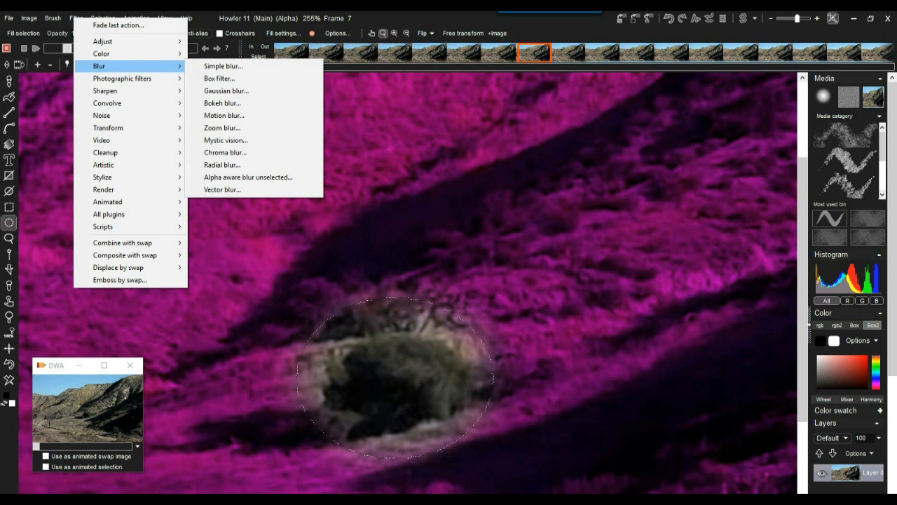
left_click(224, 115)
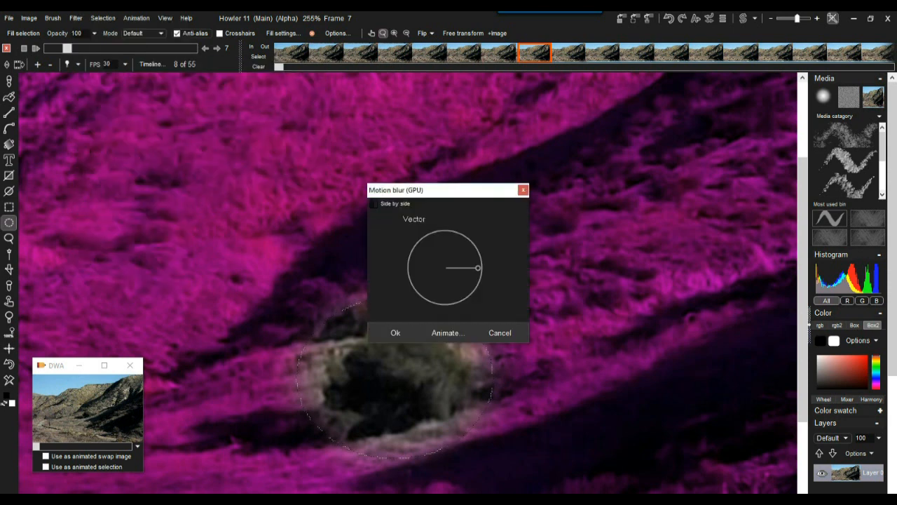
left_click_drag(482, 267, 482, 254)
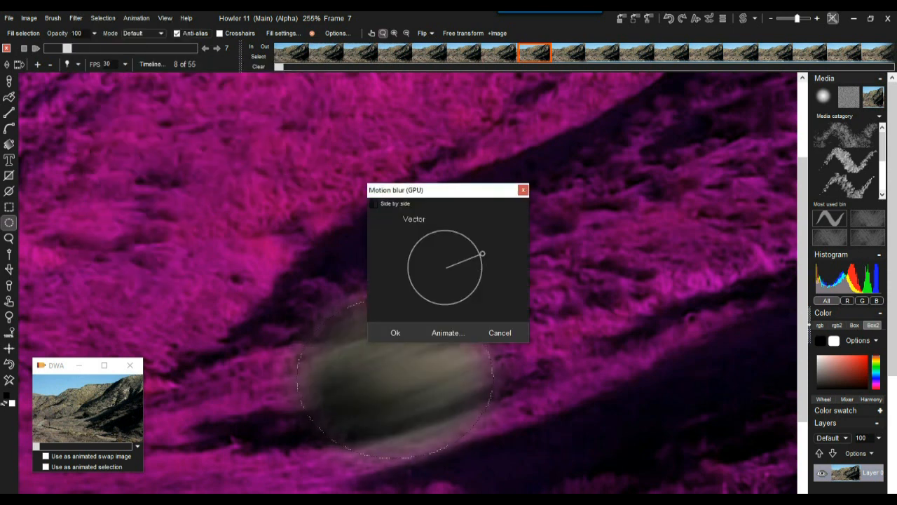
left_click_drag(435, 189, 176, 146)
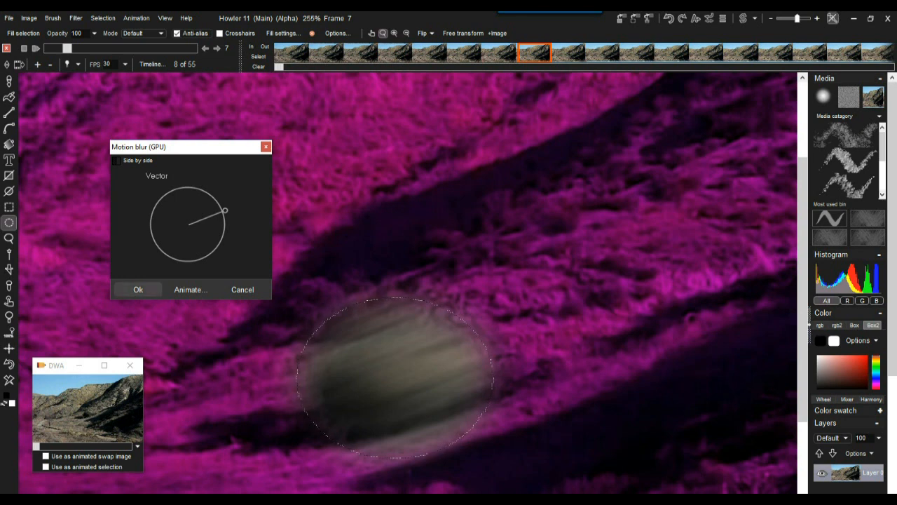
left_click(138, 289)
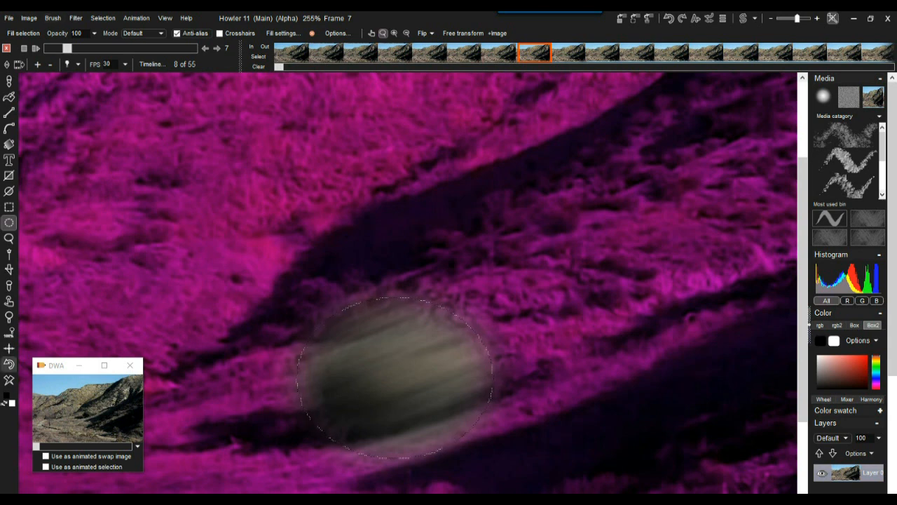
left_click(9, 363)
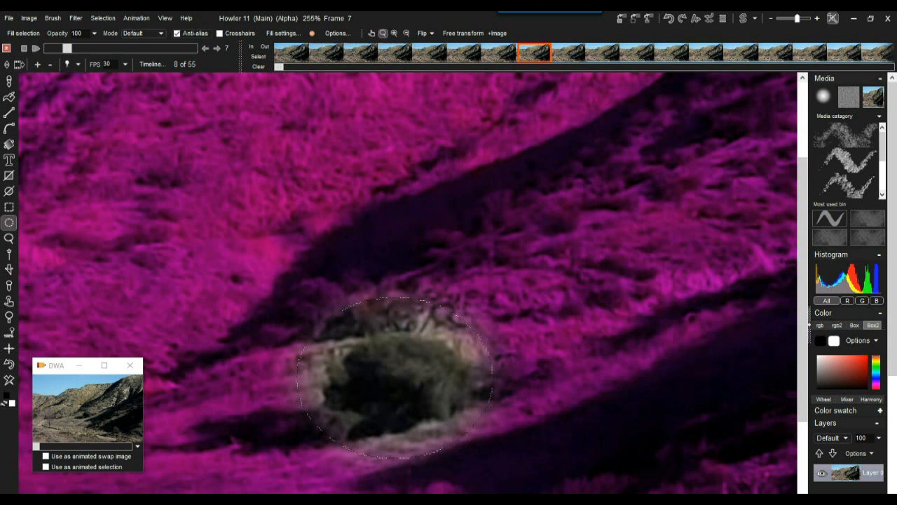
left_click_drag(67, 49, 48, 48)
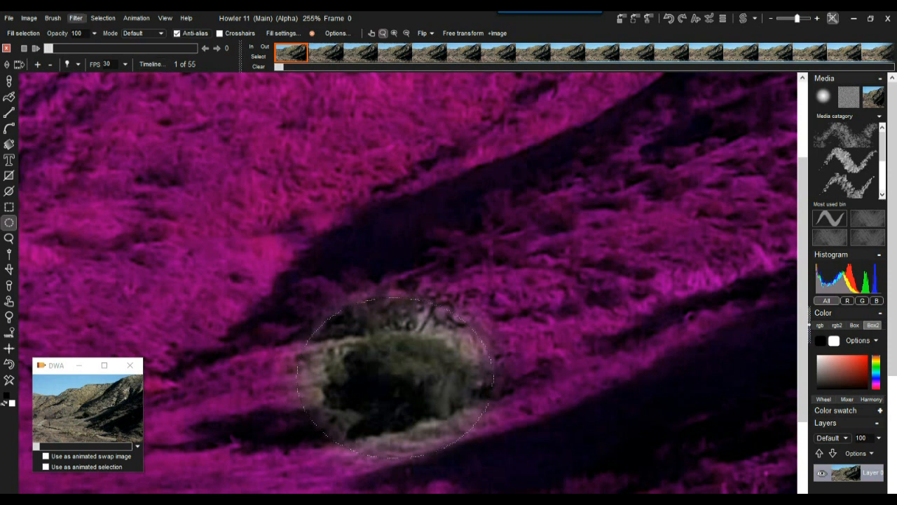
Apply a level-71 Gaussian blur to the selected area on every animation frame.
left_click(76, 17)
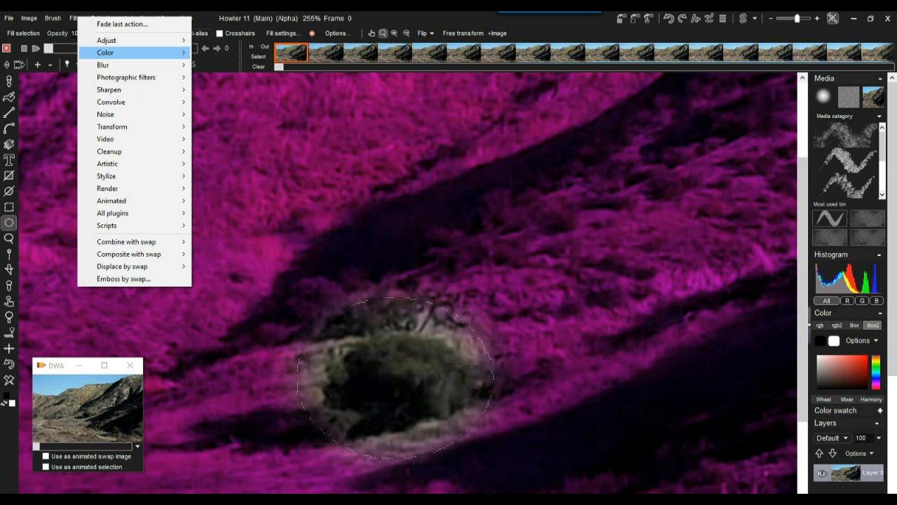
mouse_move(103, 64)
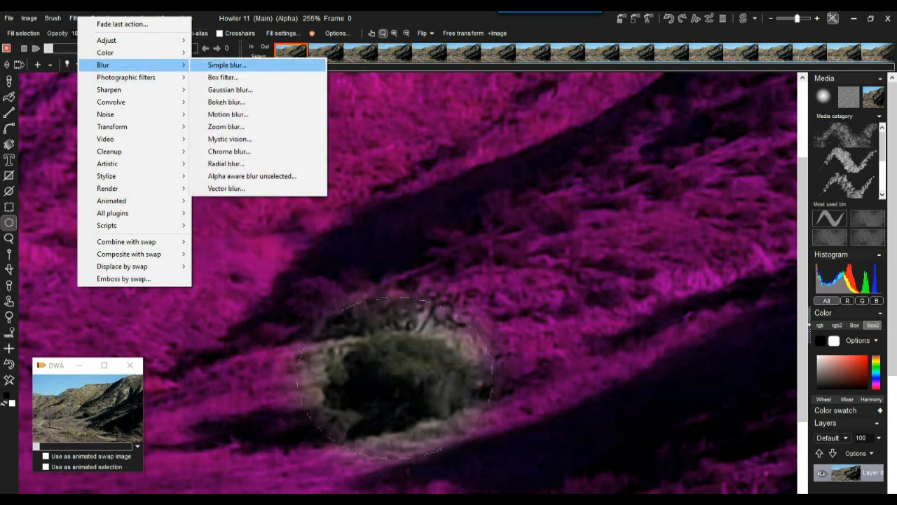
left_click(230, 89)
left_click_drag(408, 242, 440, 242)
left_click_drag(442, 193, 199, 129)
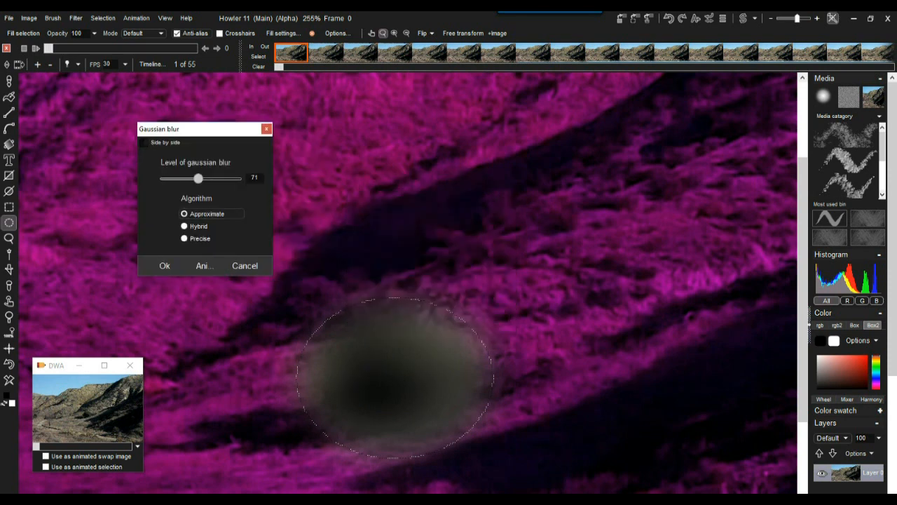
left_click(203, 266)
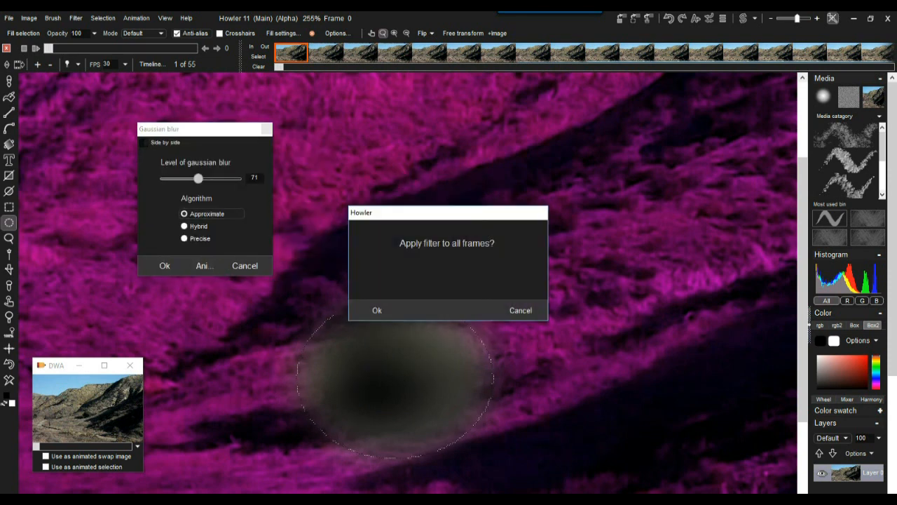
left_click(376, 310)
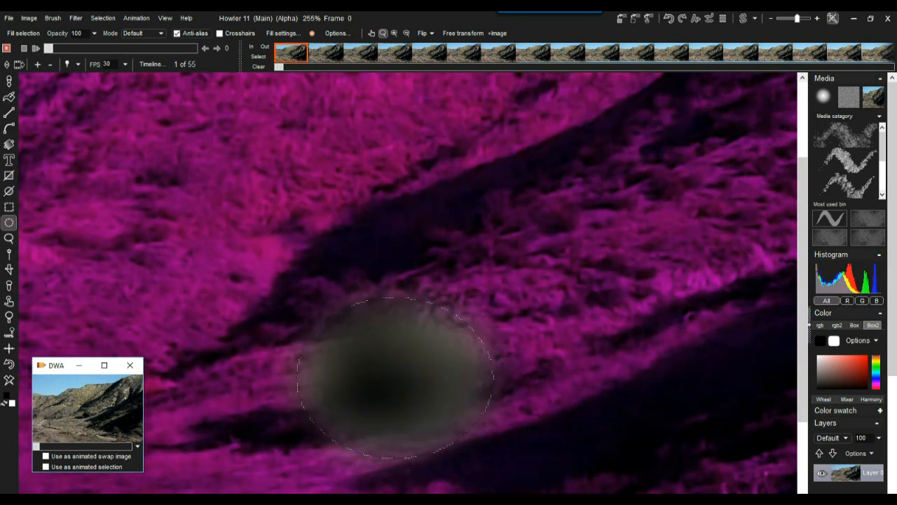
Deselect, play the animation back, and settle on frame 27.
left_click(103, 18)
left_click(134, 25)
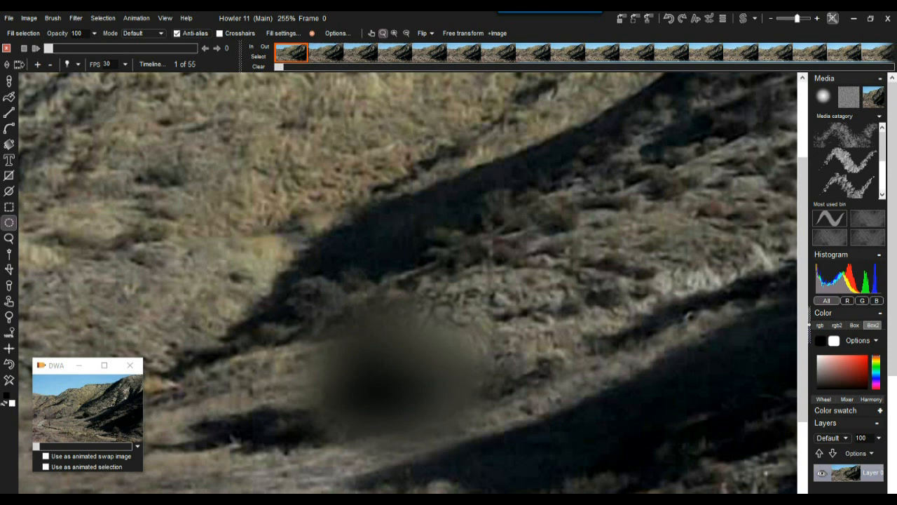
key("space")
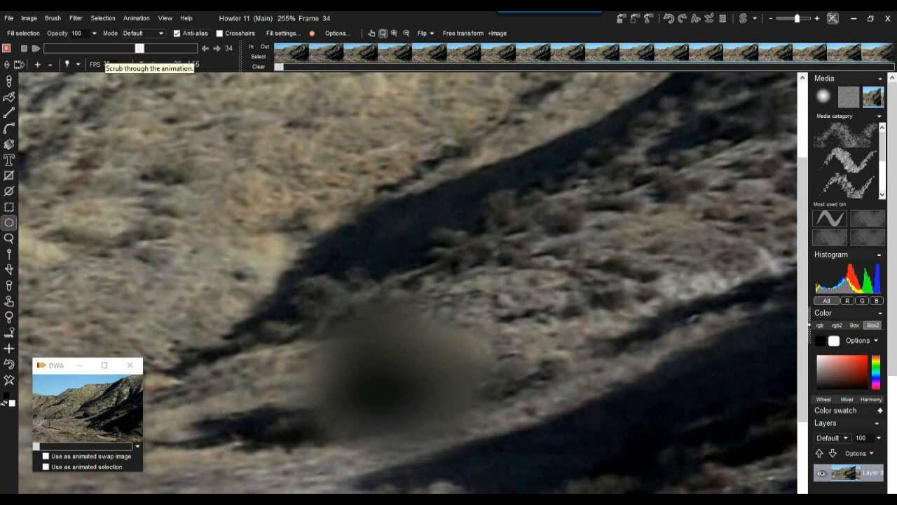
left_click_drag(140, 47, 123, 48)
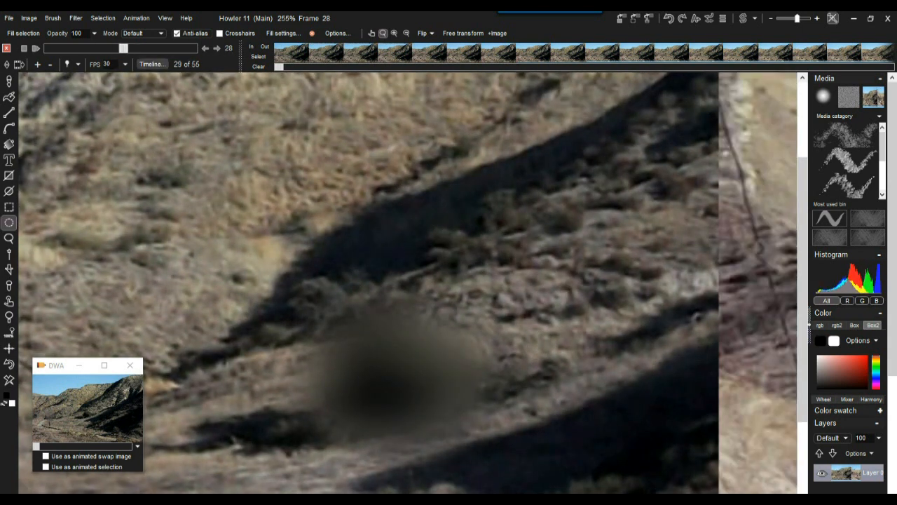
left_click_drag(123, 47, 121, 48)
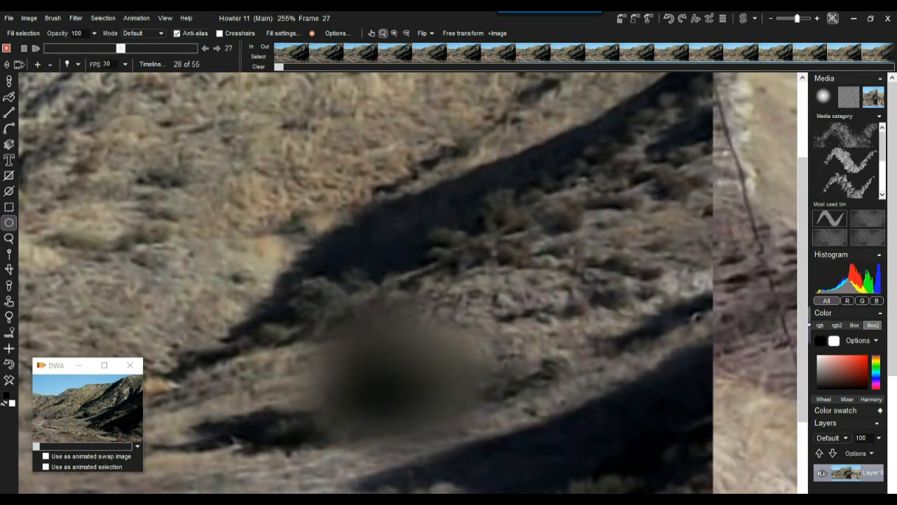
left_click(75, 18)
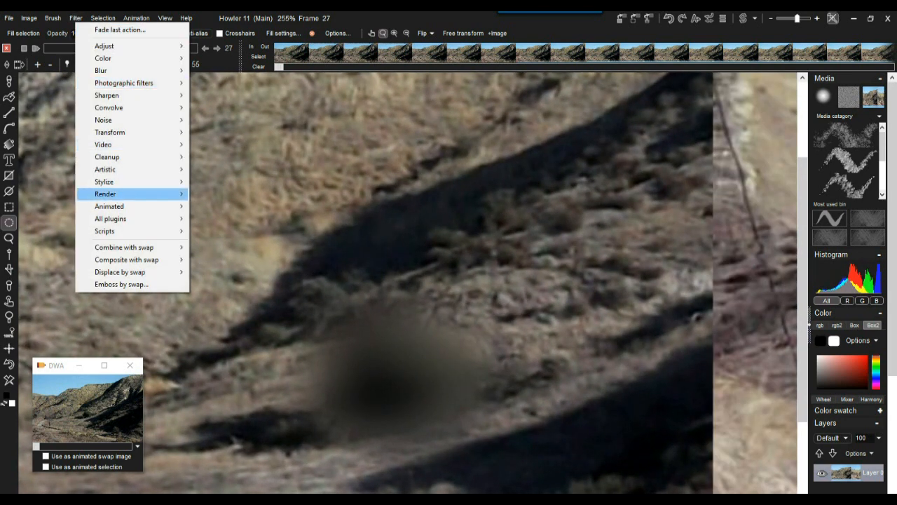
Put the original camera motion back using Animated Stabilize's Restore motion, confirming Yes.
mouse_move(109, 206)
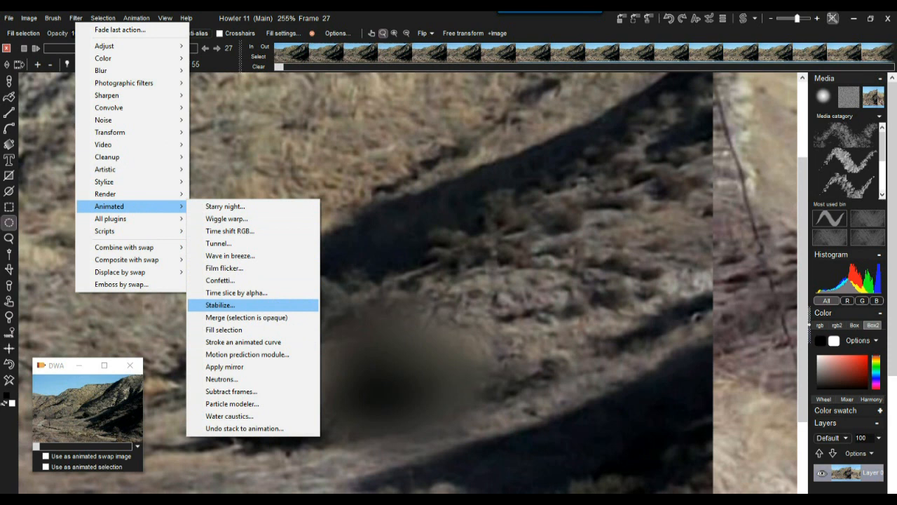
left_click(220, 305)
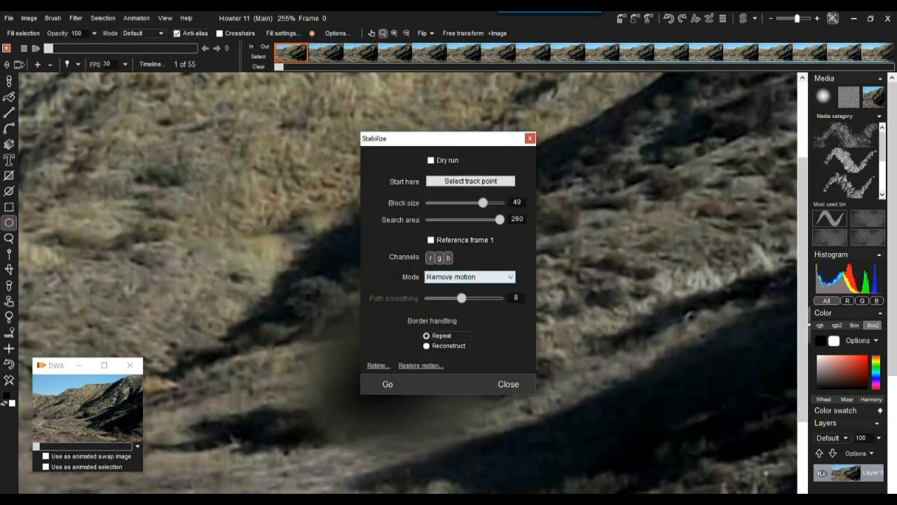
left_click(421, 365)
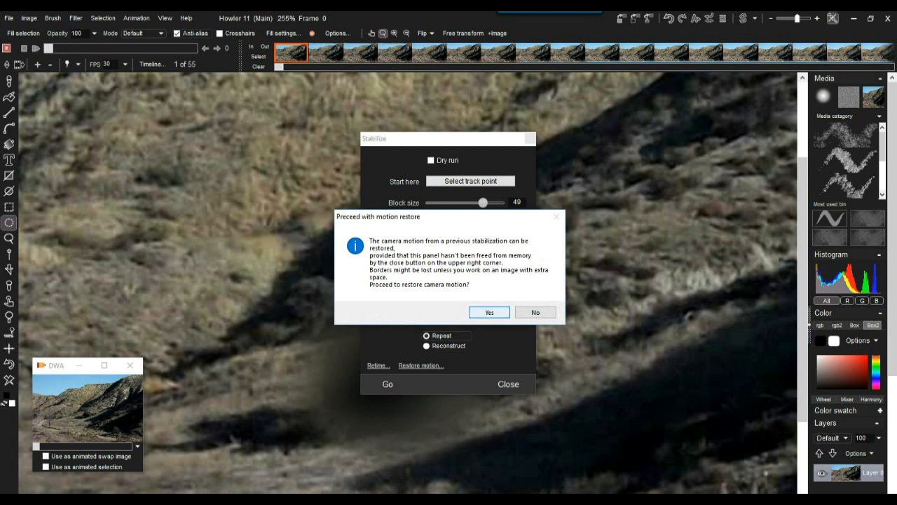
key("Return")
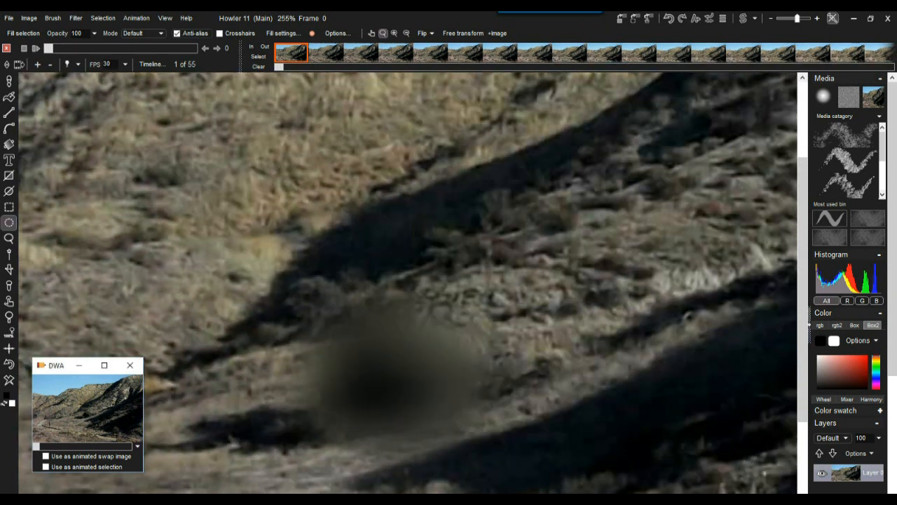
scroll(413, 282, "down", 8)
scroll(413, 282, "up", 2)
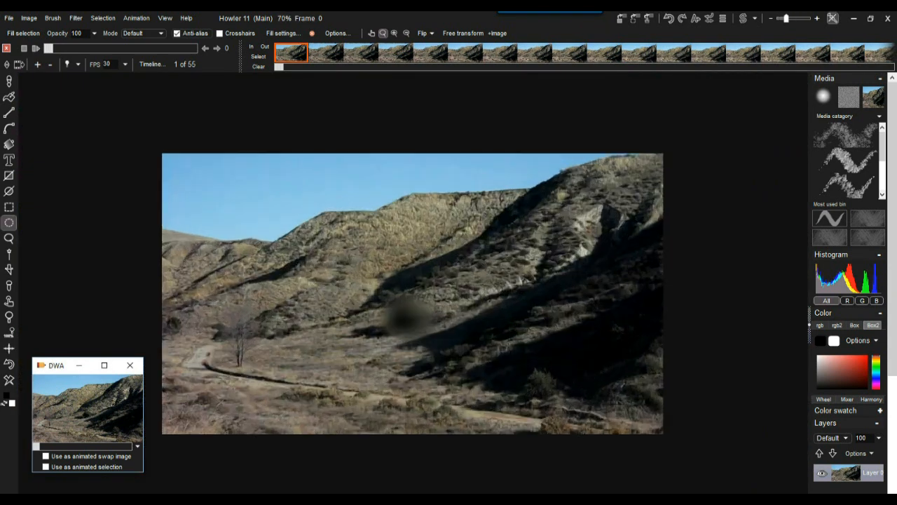
key("space")
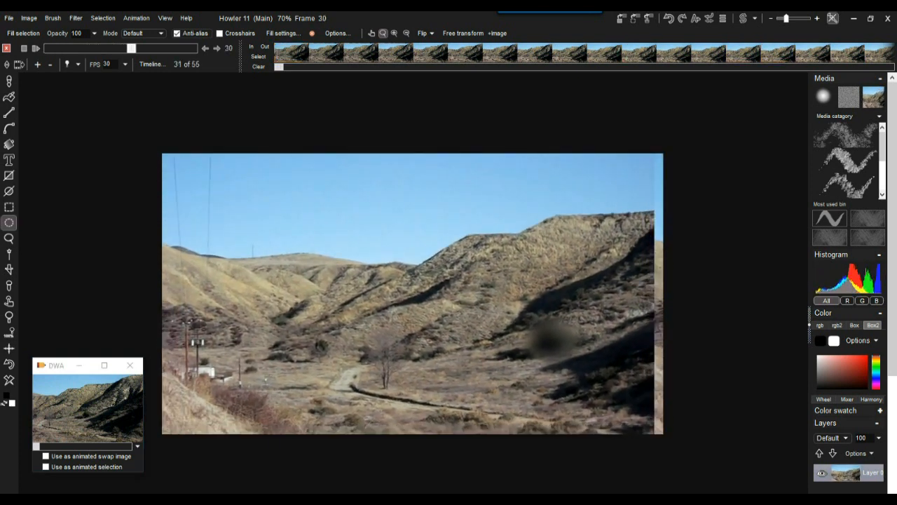
key("space")
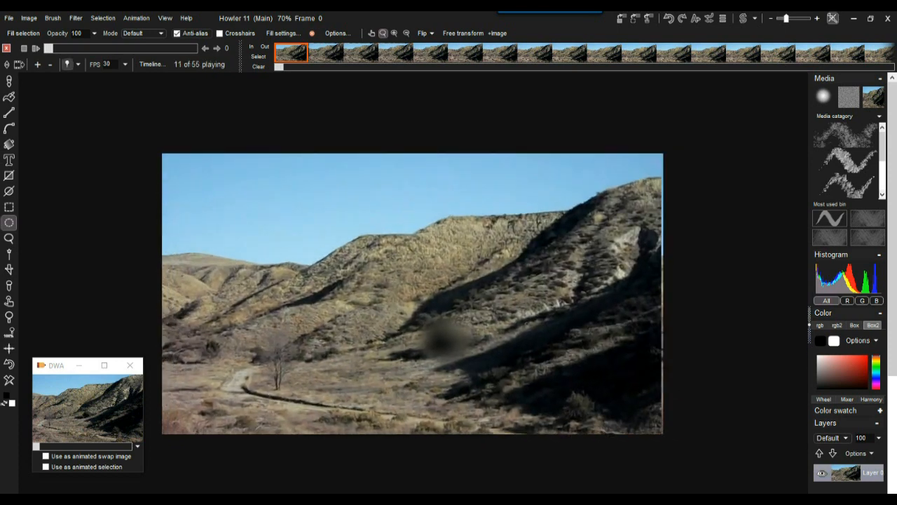
key("space")
left_click_drag(174, 48, 48, 48)
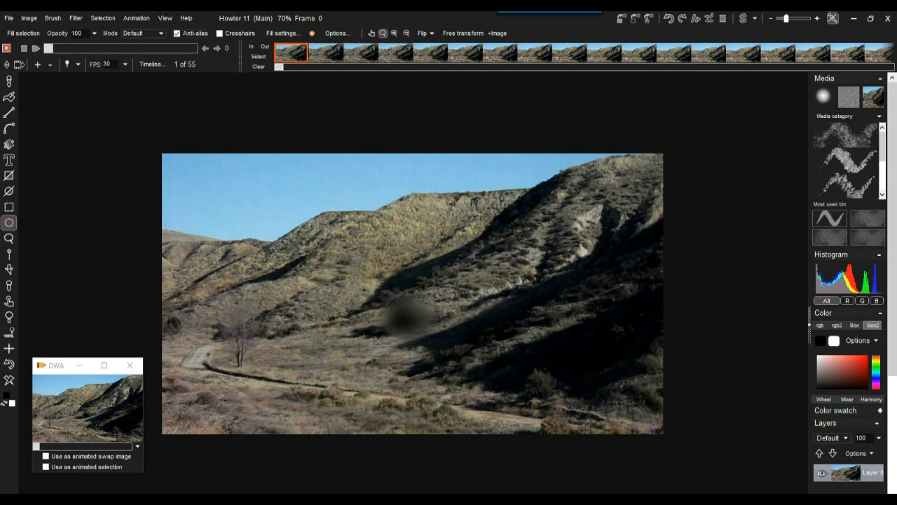
left_click(136, 17)
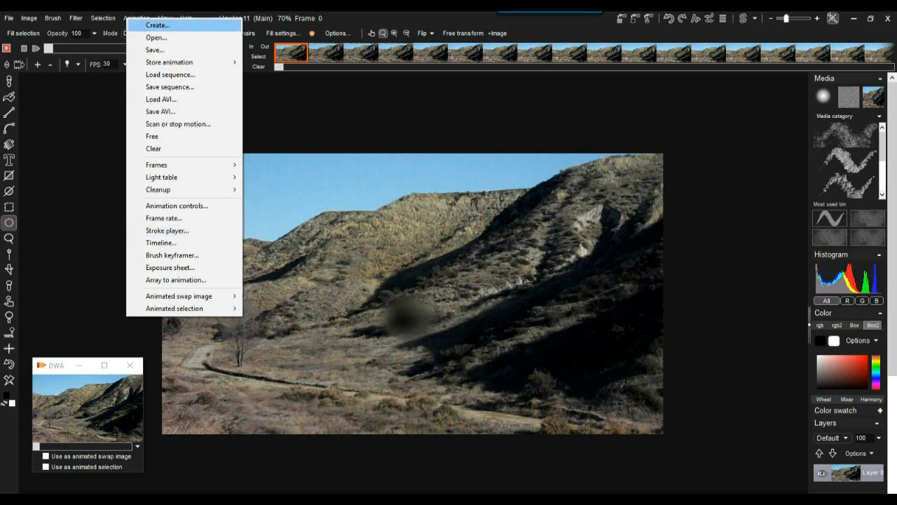
key("Escape")
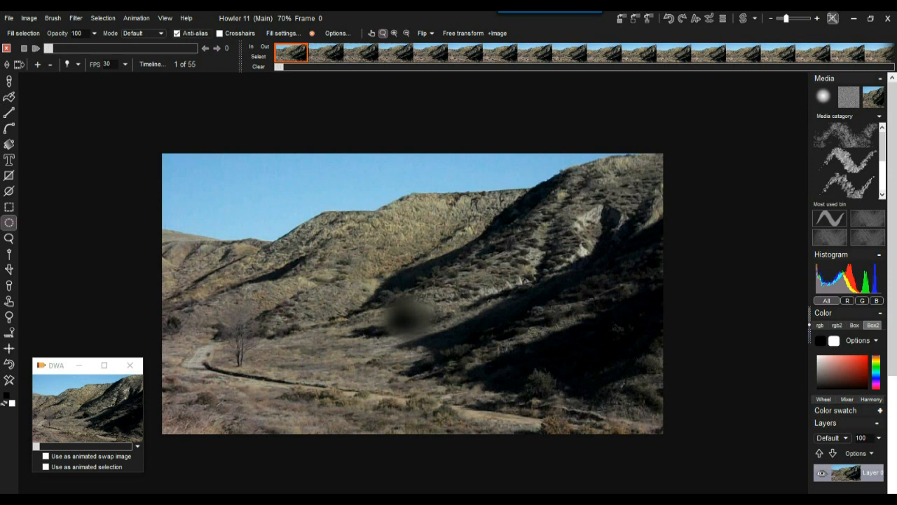
left_click_drag(48, 48, 192, 48)
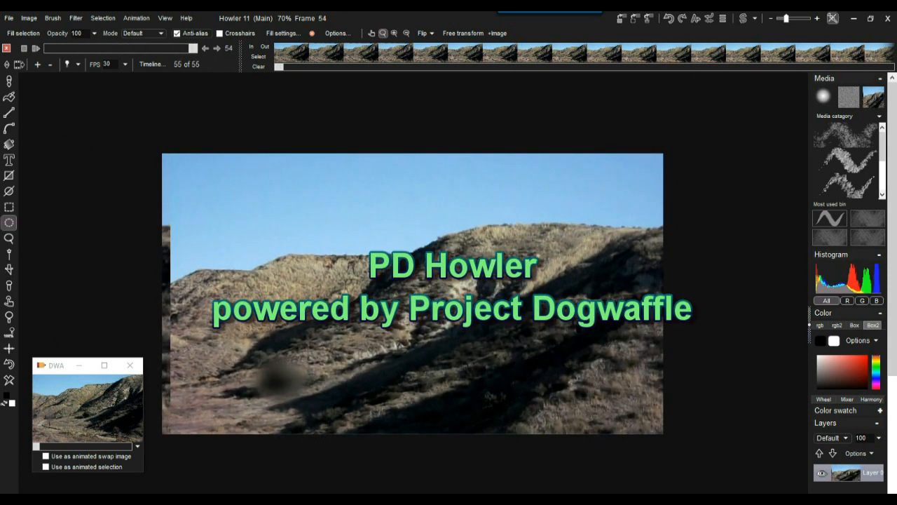